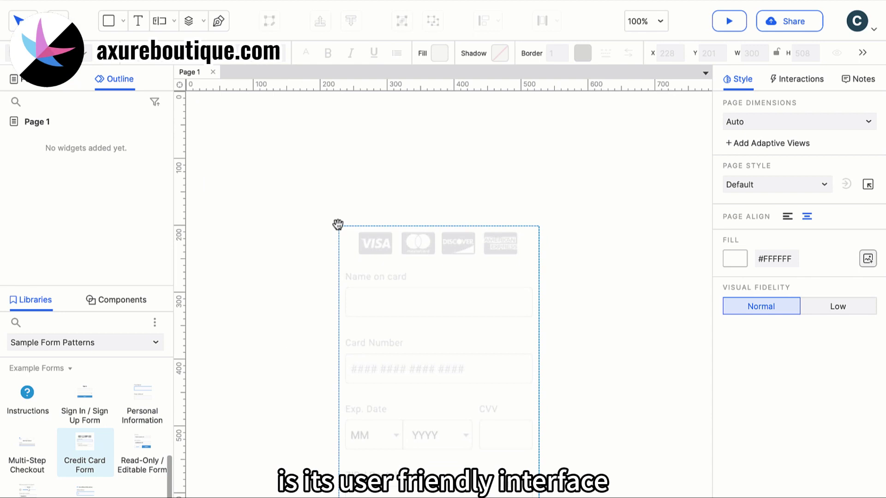
Step: Place the sample Credit Card Form on the canvas and switch the page to Low visual fidelity
{"action": "left_click_drag", "start_coordinate": [88, 449], "coordinate": [335, 150]}
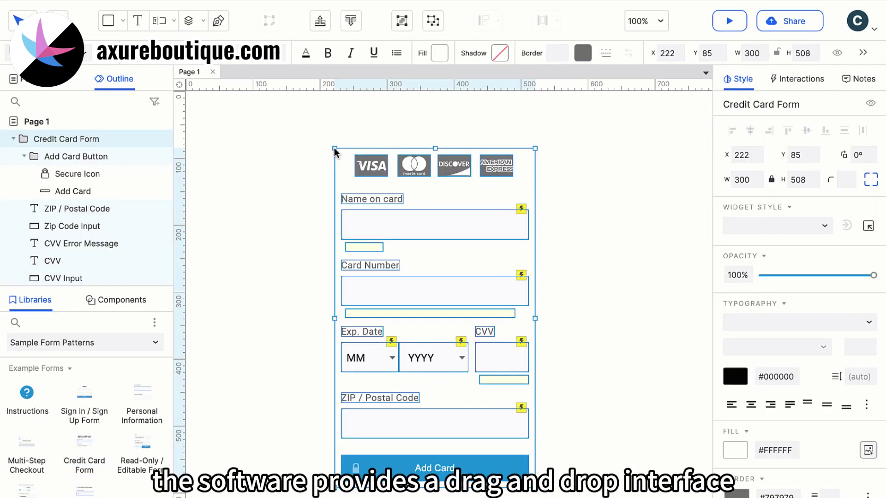
{"action": "left_click", "coordinate": [602, 223]}
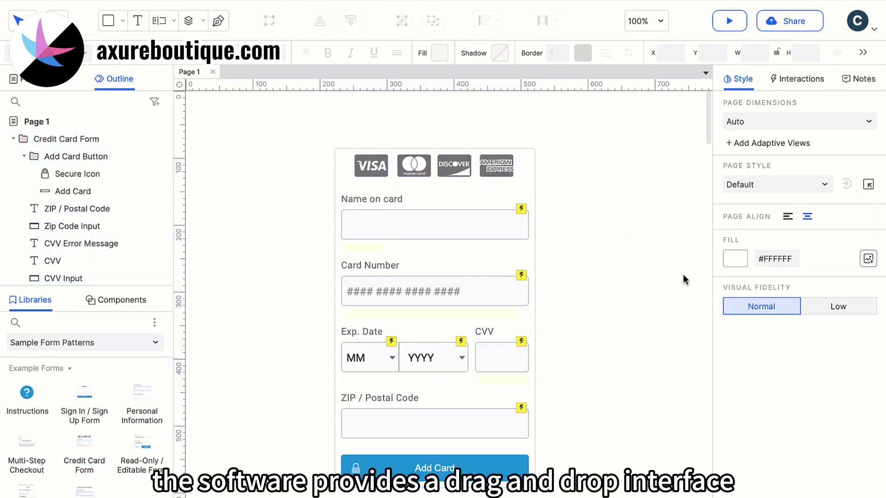
{"action": "left_click", "coordinate": [837, 308]}
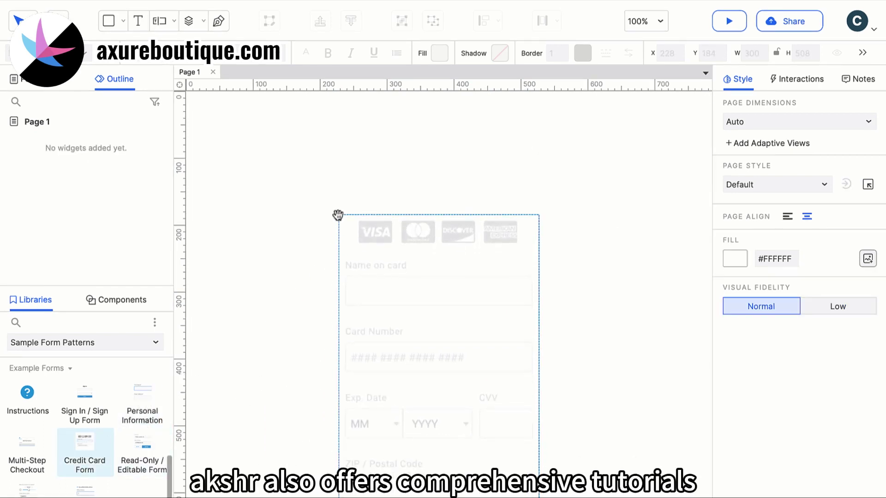
{"action": "left_click_drag", "start_coordinate": [133, 415], "coordinate": [336, 152]}
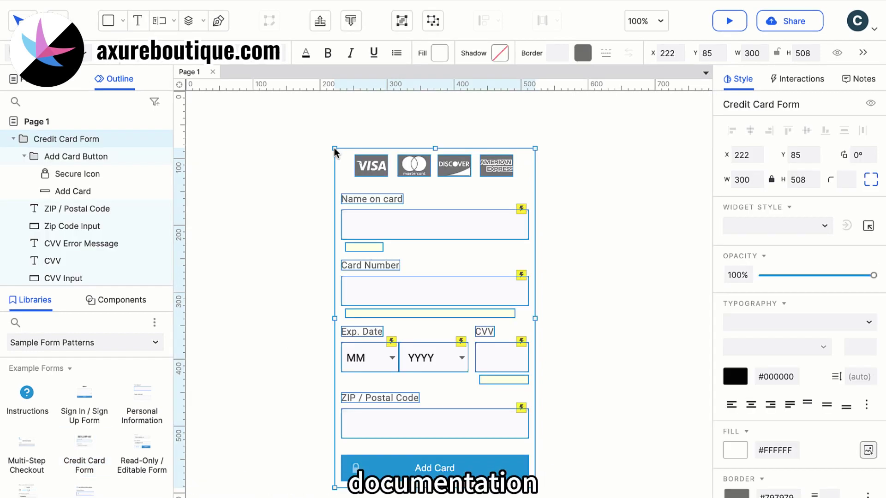
{"action": "left_click", "coordinate": [603, 224]}
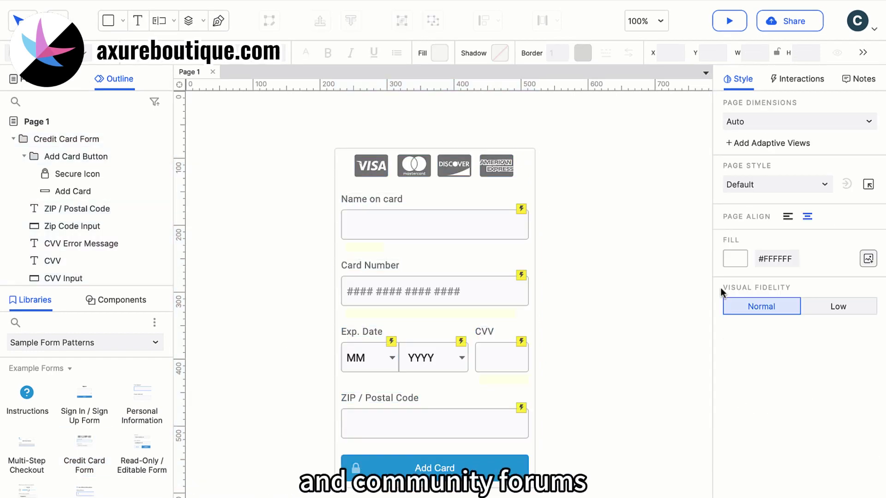
{"action": "left_click", "coordinate": [838, 308]}
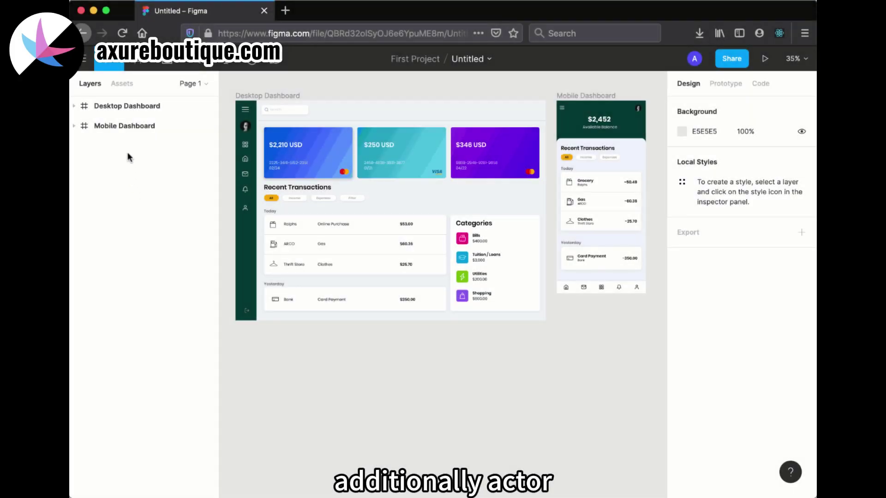
Step: Select the Mobile and Desktop Dashboard frames and export all frames to Axure Cloud
{"action": "left_click", "coordinate": [128, 130]}
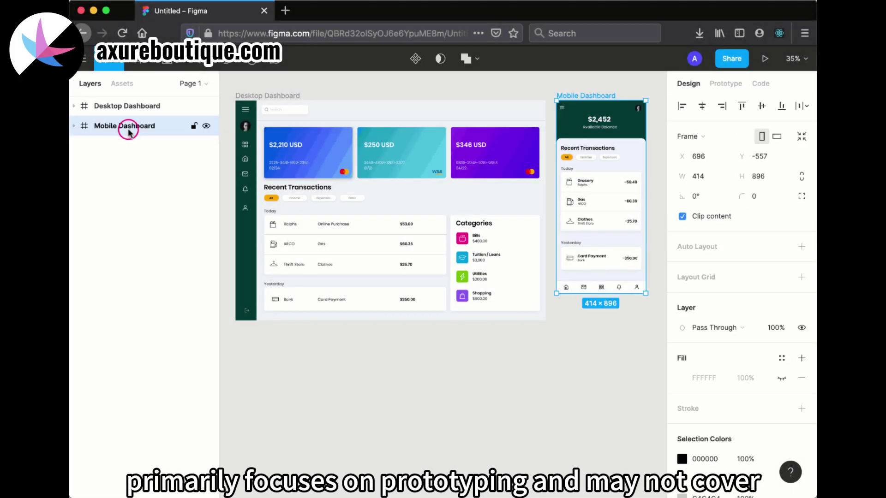
{"action": "left_click", "coordinate": [135, 109], "text": "shift"}
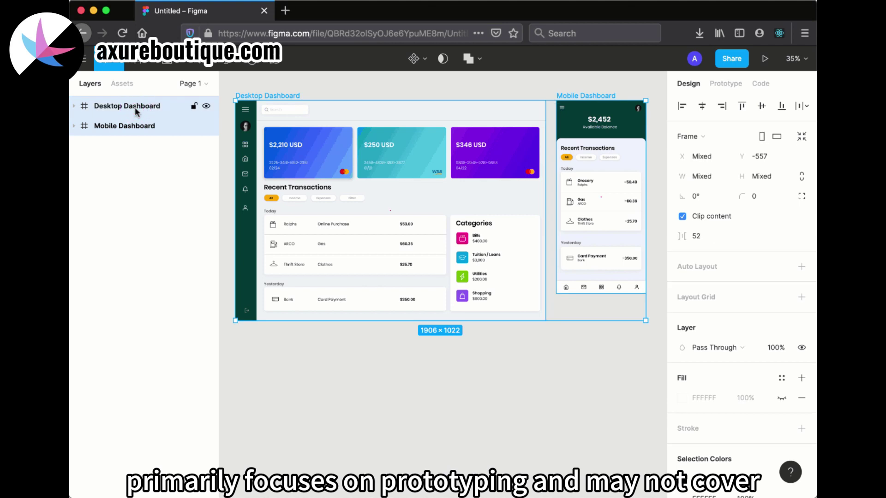
{"action": "left_click", "coordinate": [84, 61]}
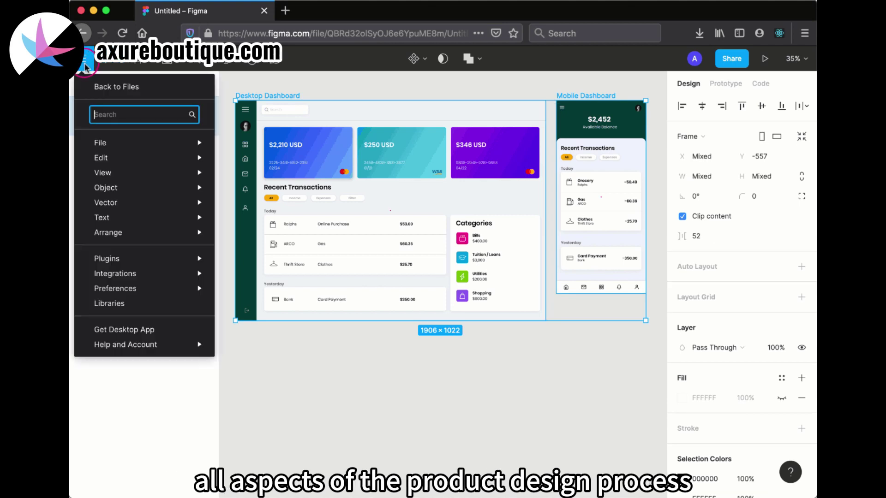
{"action": "mouse_move", "coordinate": [139, 258]}
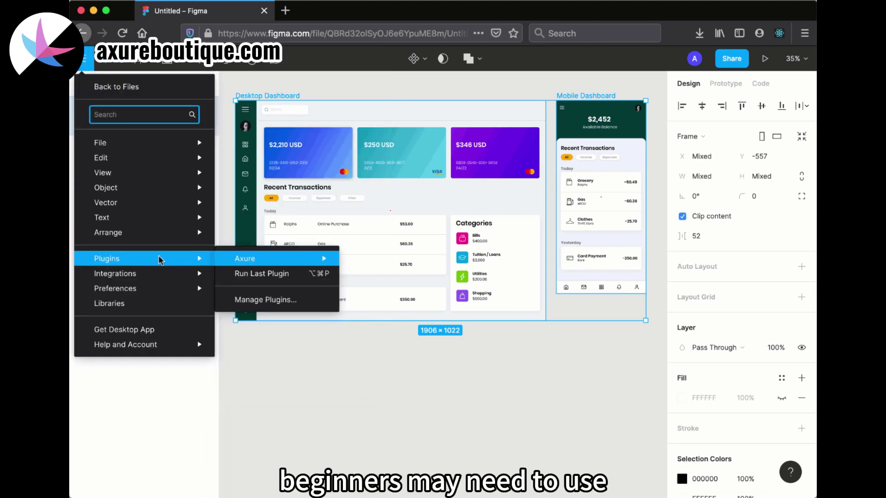
{"action": "mouse_move", "coordinate": [245, 258]}
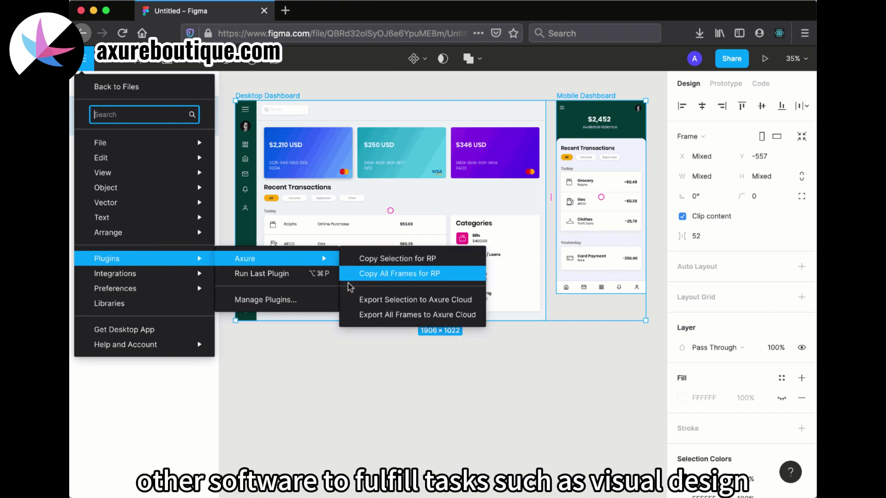
{"action": "left_click", "coordinate": [351, 303]}
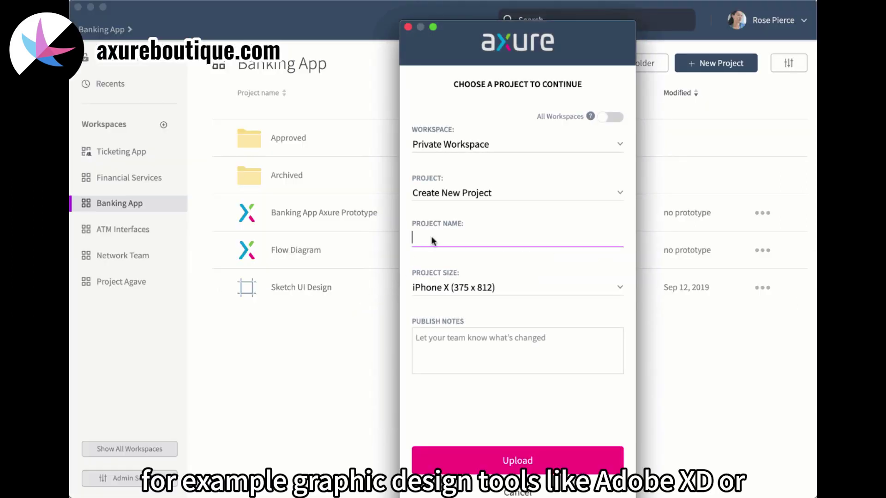
Step: Target the Financial Services workspace, name the project 'Credit Tracking App', and size it Auto (Web)
{"action": "left_click", "coordinate": [450, 147]}
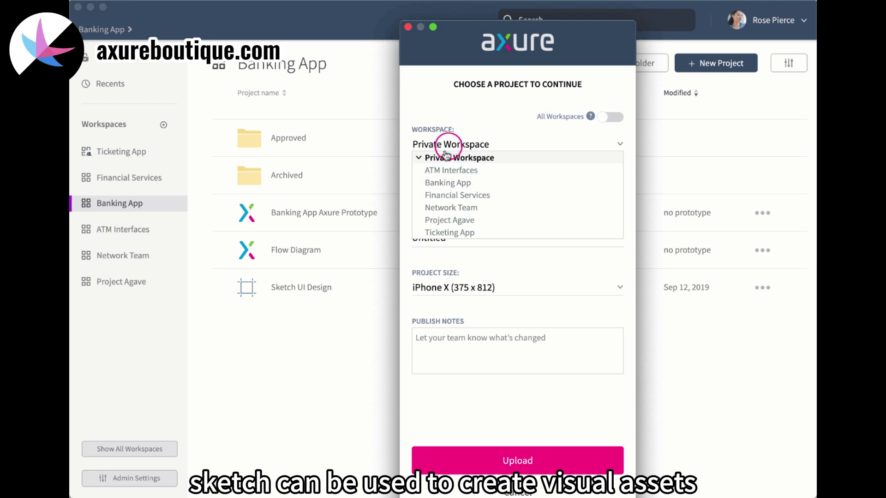
{"action": "left_click", "coordinate": [444, 195]}
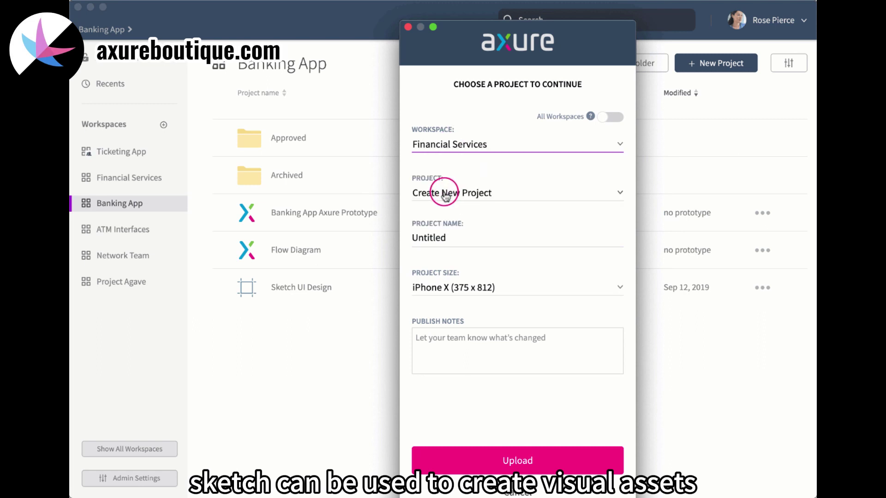
{"action": "left_click", "coordinate": [449, 233]}
{"action": "type", "text": "Credit "}
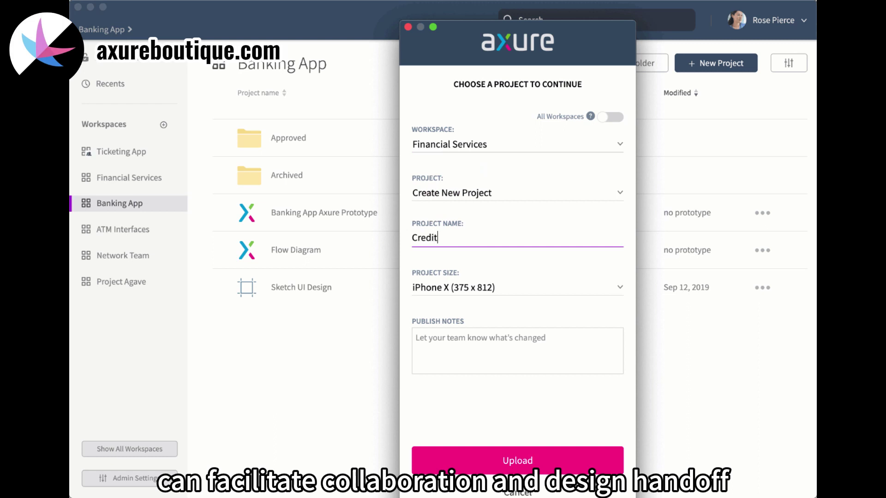
{"action": "type", "text": "Tracking"}
{"action": "type", "text": " App"}
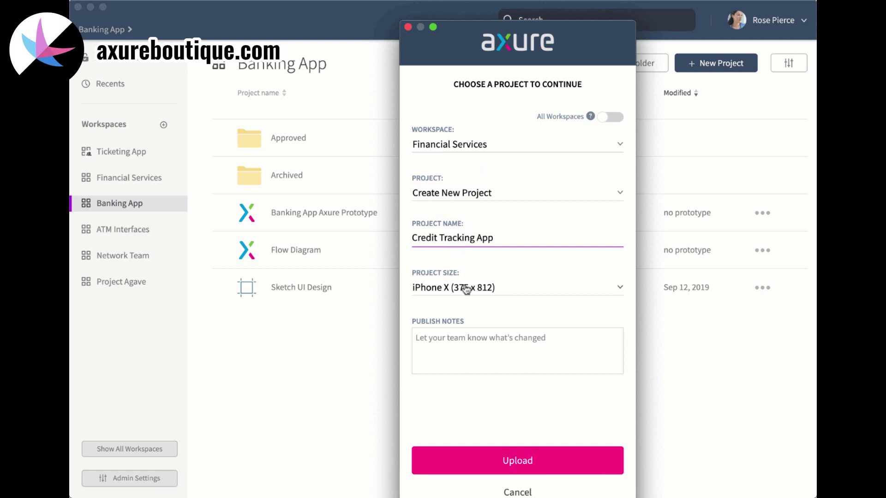
{"action": "left_click", "coordinate": [468, 287]}
{"action": "scroll", "coordinate": [502, 367], "scroll_direction": "down", "scroll_amount": 3}
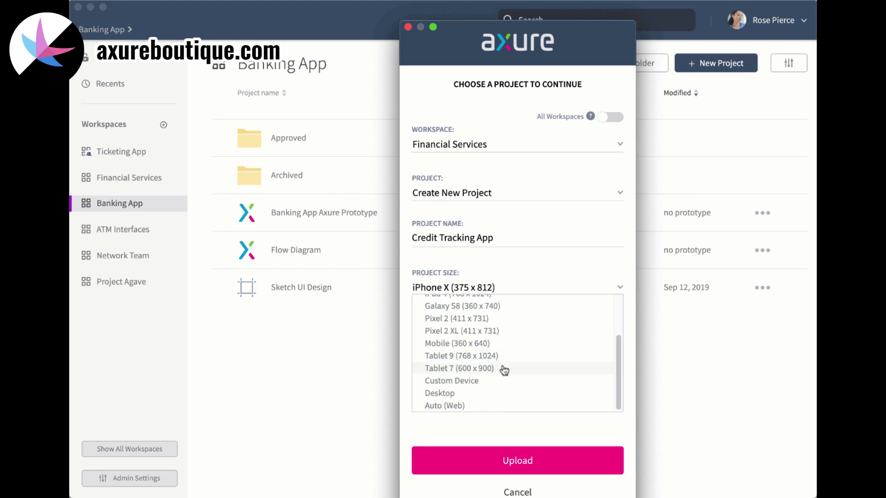
{"action": "left_click", "coordinate": [503, 404]}
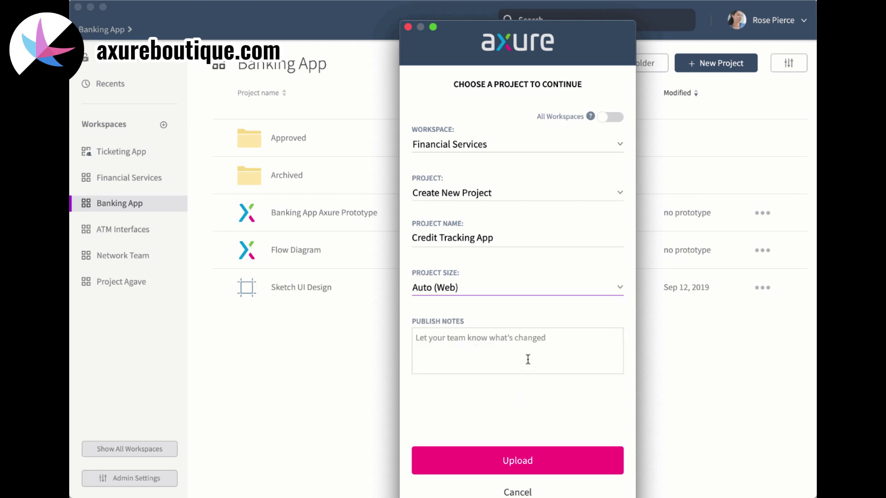